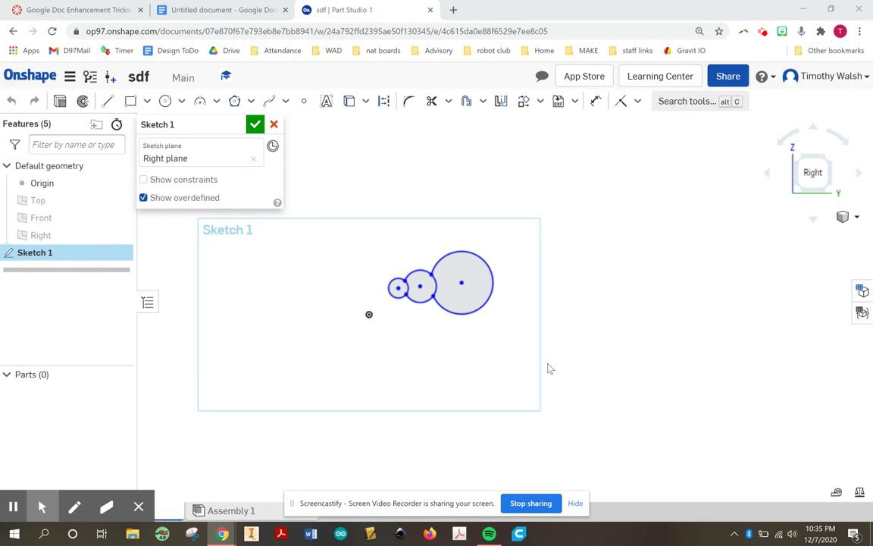
Step: Finish Sketch 1 with its three tangent circles on the Right plane
{"action": "scroll", "coordinate": [485, 318], "scroll_direction": "down", "scroll_amount": 3}
{"action": "scroll", "coordinate": [477, 308], "scroll_direction": "up", "scroll_amount": 3}
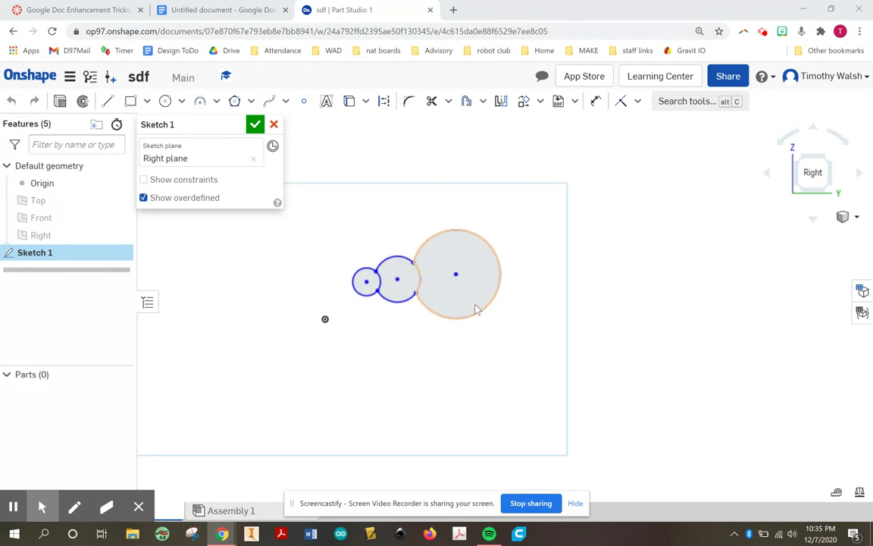
{"action": "scroll", "coordinate": [477, 307], "scroll_direction": "down", "scroll_amount": 3}
{"action": "scroll", "coordinate": [439, 296], "scroll_direction": "up", "scroll_amount": 3}
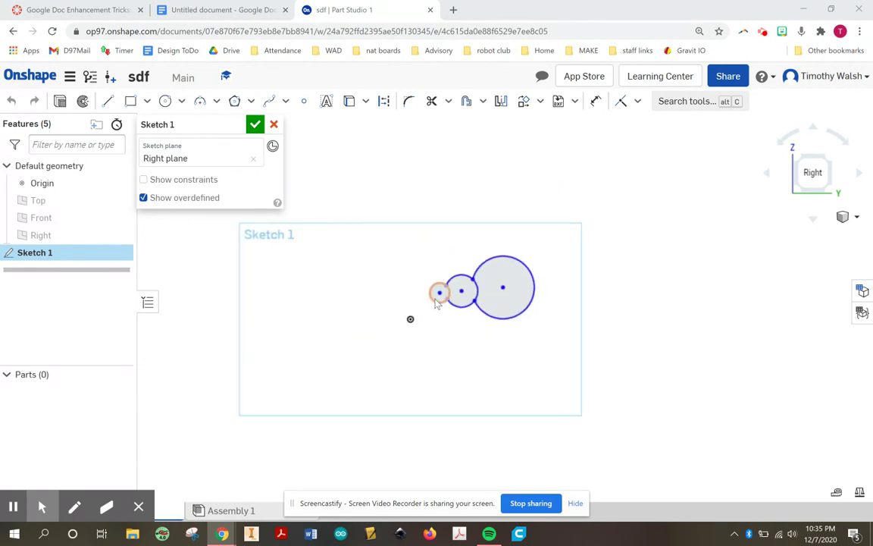
{"action": "scroll", "coordinate": [444, 298], "scroll_direction": "up", "scroll_amount": 2}
{"action": "mouse_move", "coordinate": [445, 299]}
{"action": "middle_mouse_down"}
{"action": "mouse_move", "coordinate": [473, 340]}
{"action": "mouse_move", "coordinate": [531, 355]}
{"action": "middle_mouse_up"}
{"action": "scroll", "coordinate": [530, 354], "scroll_direction": "down", "scroll_amount": 4}
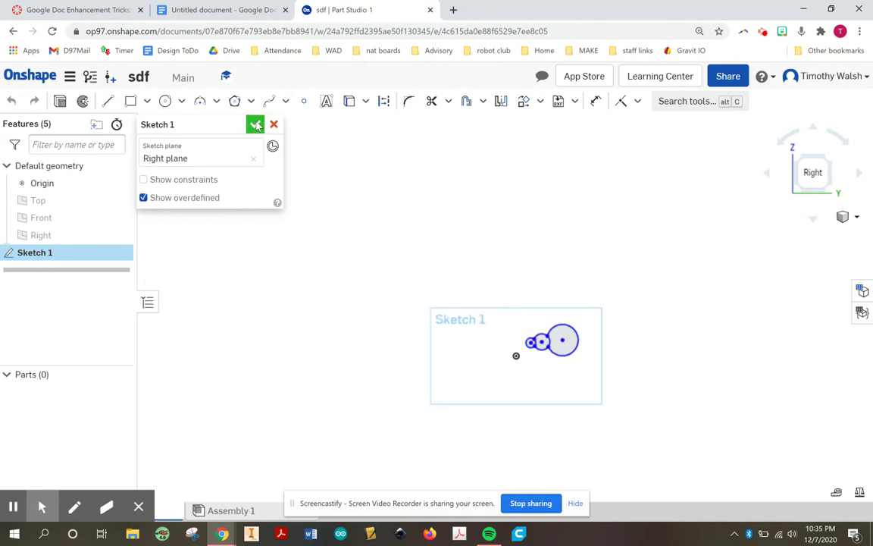
{"action": "left_click", "coordinate": [256, 125]}
Step: Center and zoom in on the three circles, then snip a rectangle around them to the clipboard
{"action": "mouse_move", "coordinate": [574, 347]}
{"action": "middle_mouse_down"}
{"action": "mouse_move", "coordinate": [406, 274]}
{"action": "mouse_move", "coordinate": [468, 296]}
{"action": "middle_mouse_up"}
{"action": "scroll", "coordinate": [444, 283], "scroll_direction": "up", "scroll_amount": 8}
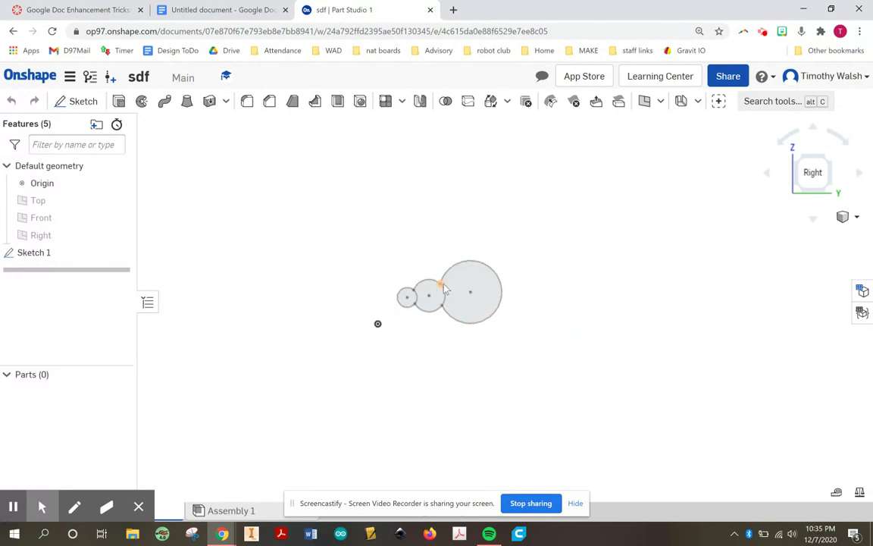
{"action": "scroll", "coordinate": [443, 283], "scroll_direction": "up", "scroll_amount": 3}
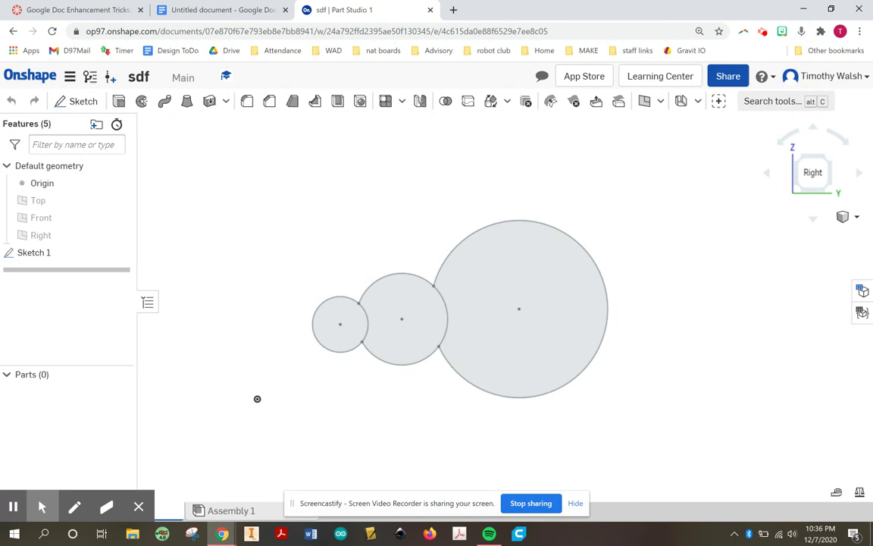
{"action": "key", "text": "super+shift+s"}
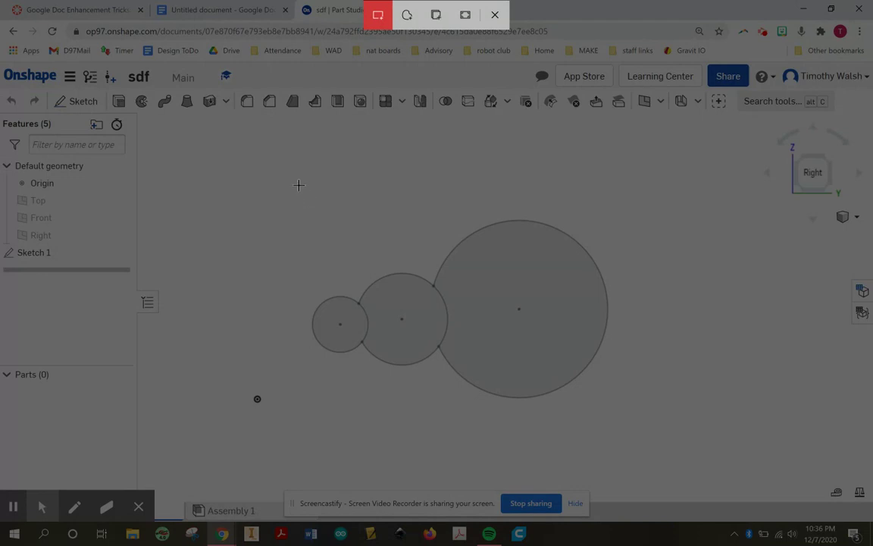
{"action": "mouse_move", "coordinate": [297, 184]}
{"action": "left_mouse_down"}
{"action": "mouse_move", "coordinate": [517, 383]}
{"action": "mouse_move", "coordinate": [639, 448]}
{"action": "left_mouse_up"}
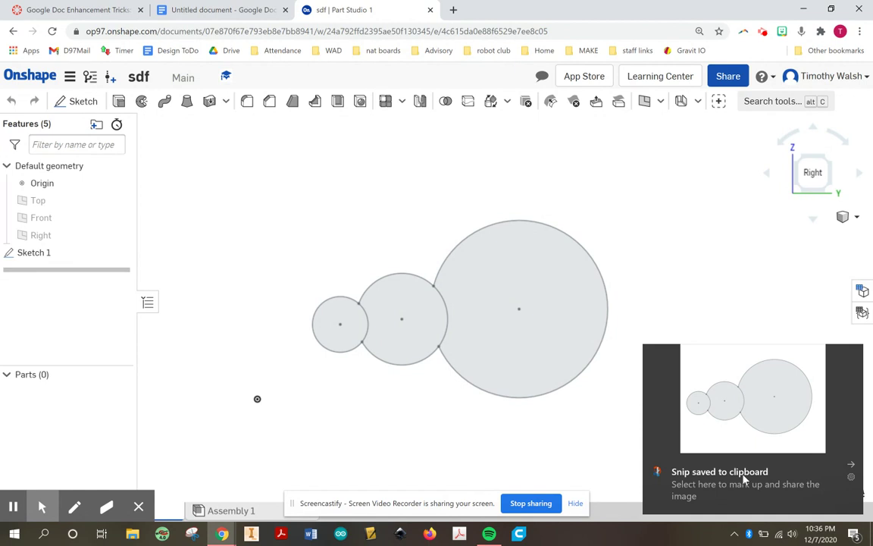
Step: Paste the three-circle snip as an image into the Untitled Google Doc
{"action": "left_click", "coordinate": [224, 11]}
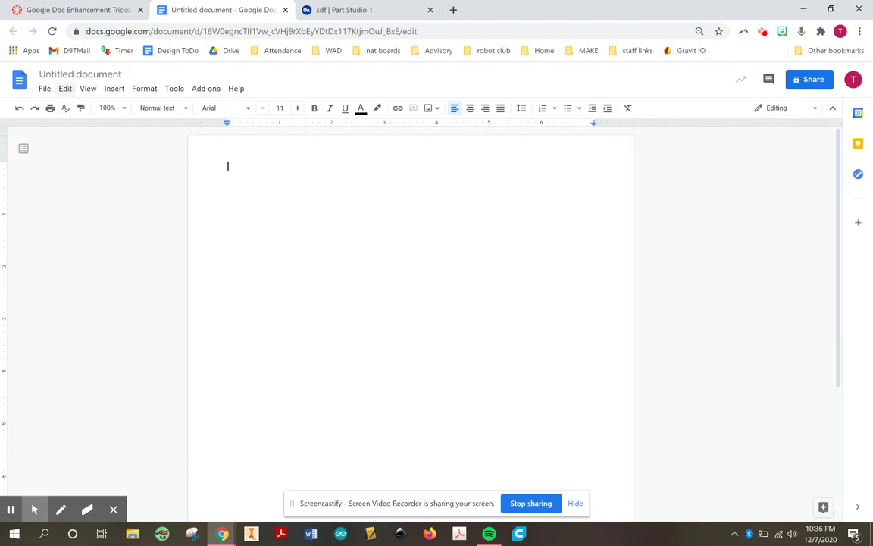
{"action": "left_click", "coordinate": [66, 89]}
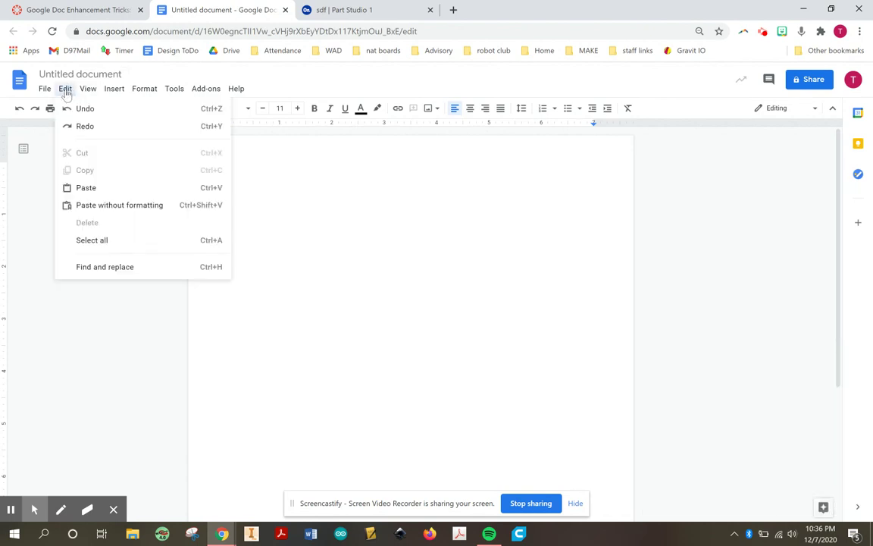
{"action": "left_click", "coordinate": [96, 188]}
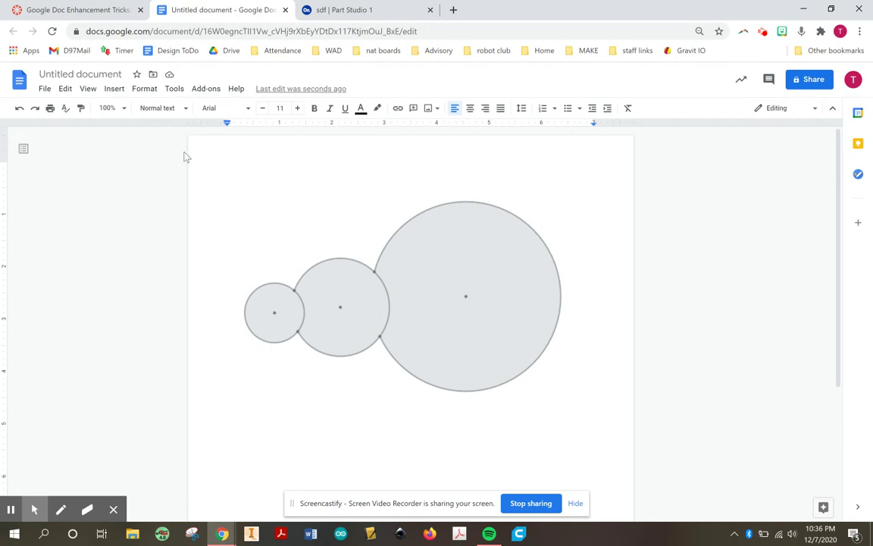
{"action": "left_click", "coordinate": [116, 90]}
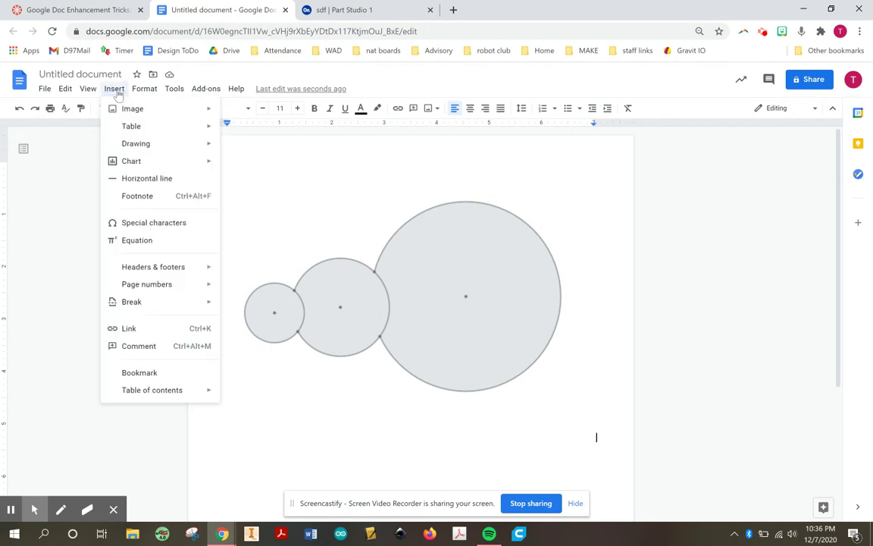
Step: Select and deselect the circles image, then bring up the Insert > Table size grid
{"action": "mouse_move", "coordinate": [117, 108]}
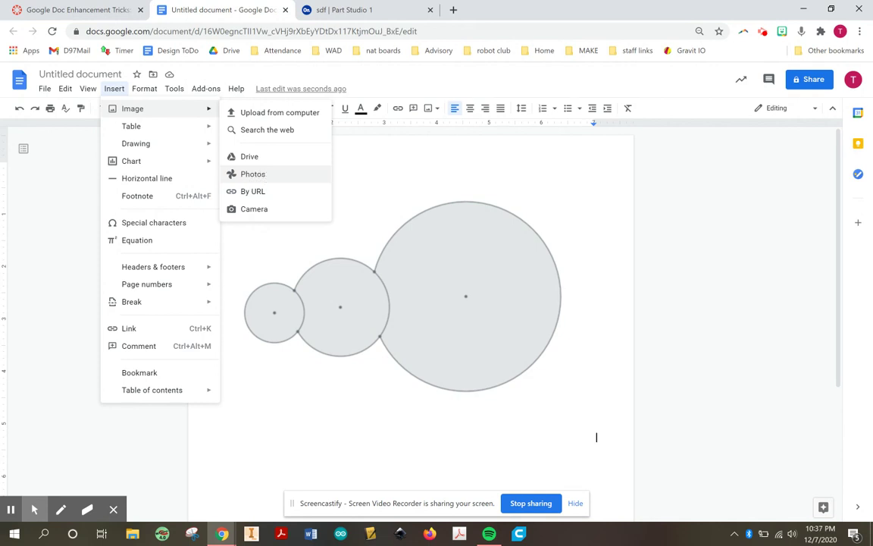
{"action": "left_click", "coordinate": [480, 168]}
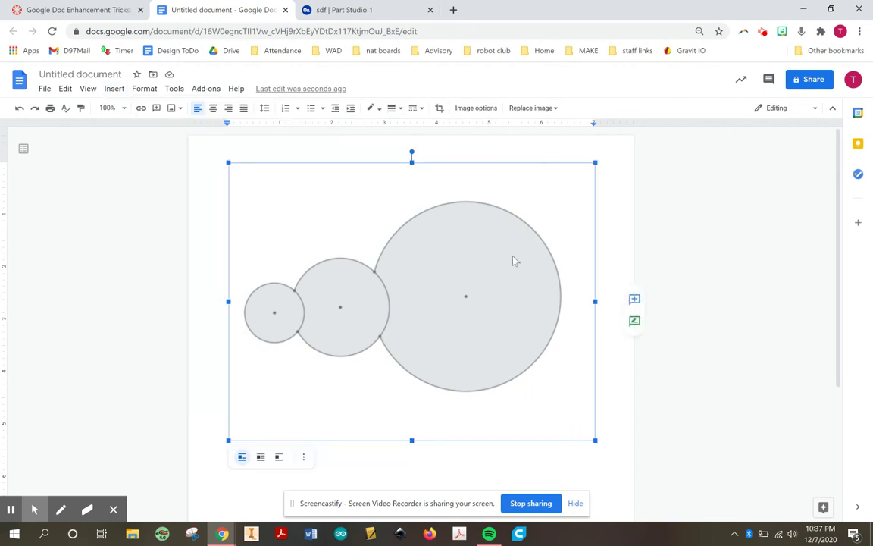
{"action": "left_click", "coordinate": [628, 195]}
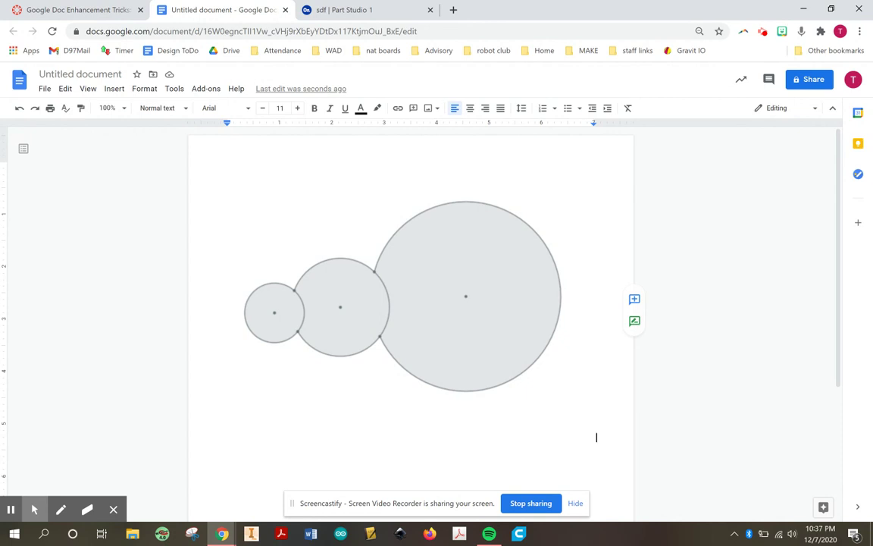
{"action": "scroll", "coordinate": [409, 288], "scroll_direction": "down", "scroll_amount": 3}
{"action": "scroll", "coordinate": [409, 288], "scroll_direction": "up", "scroll_amount": 3}
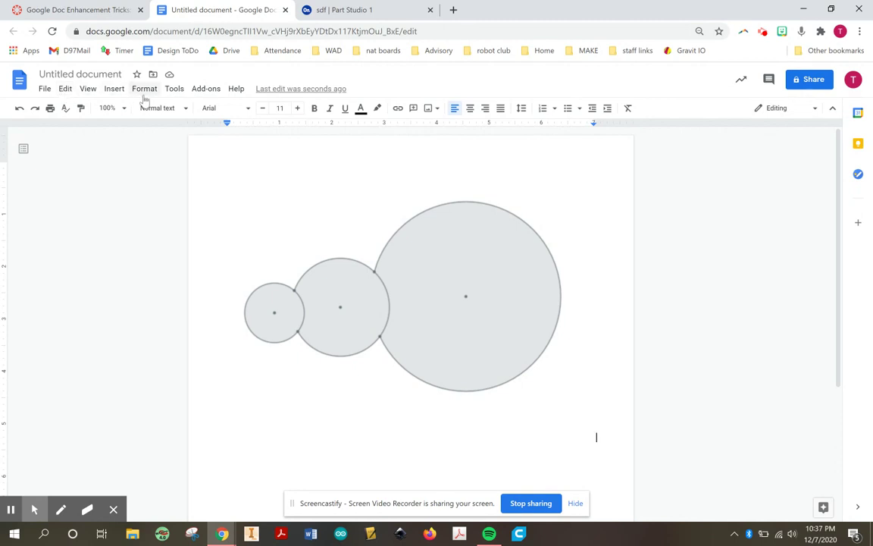
{"action": "left_click", "coordinate": [113, 90]}
{"action": "mouse_move", "coordinate": [125, 133]}
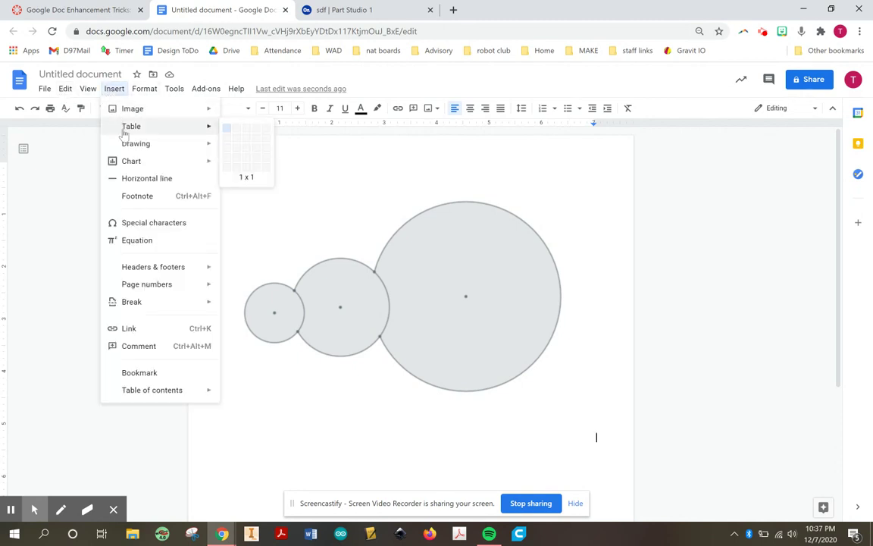
Step: Insert a 1x2 table and move the circles image into its second row
{"action": "left_click", "coordinate": [227, 137]}
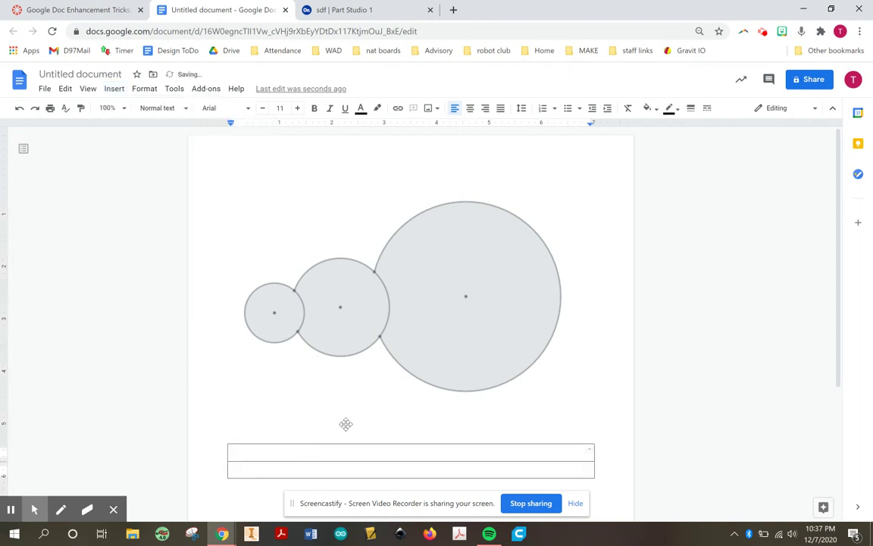
{"action": "left_click", "coordinate": [421, 331]}
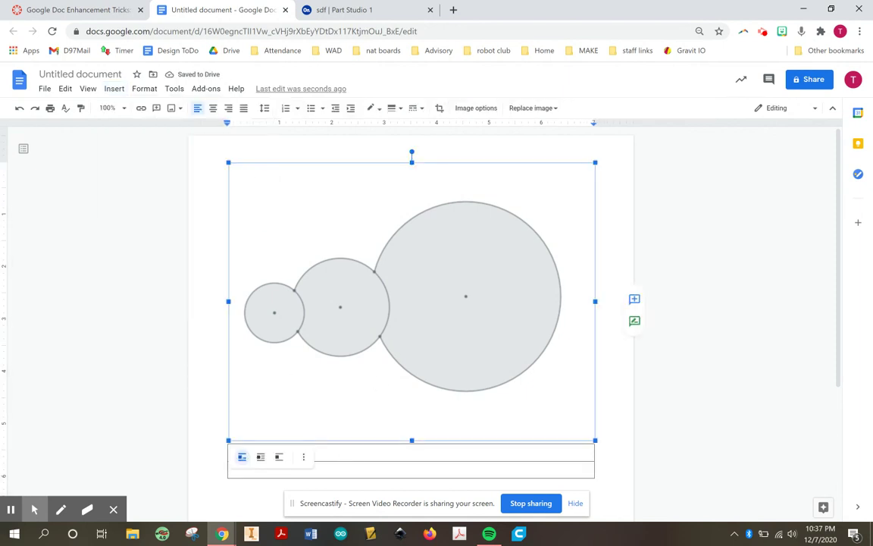
{"action": "key", "text": "Delete"}
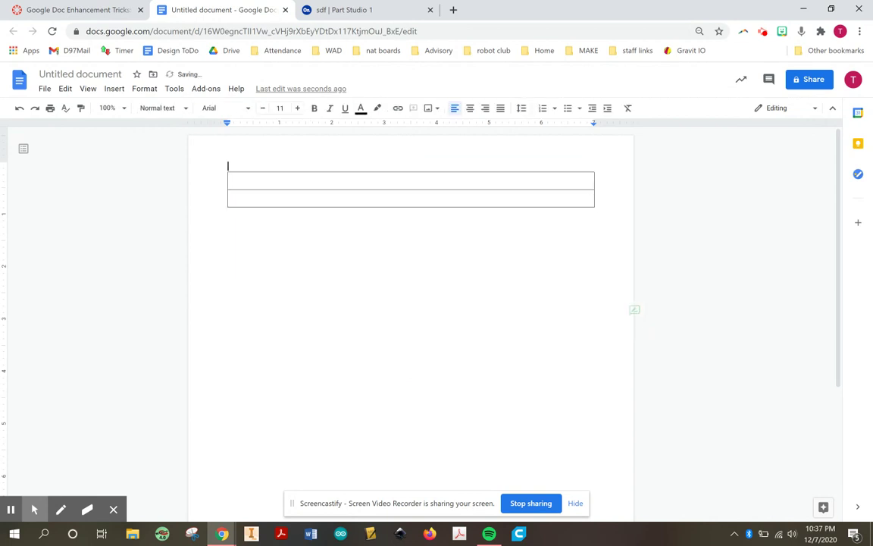
{"action": "left_click", "coordinate": [366, 197]}
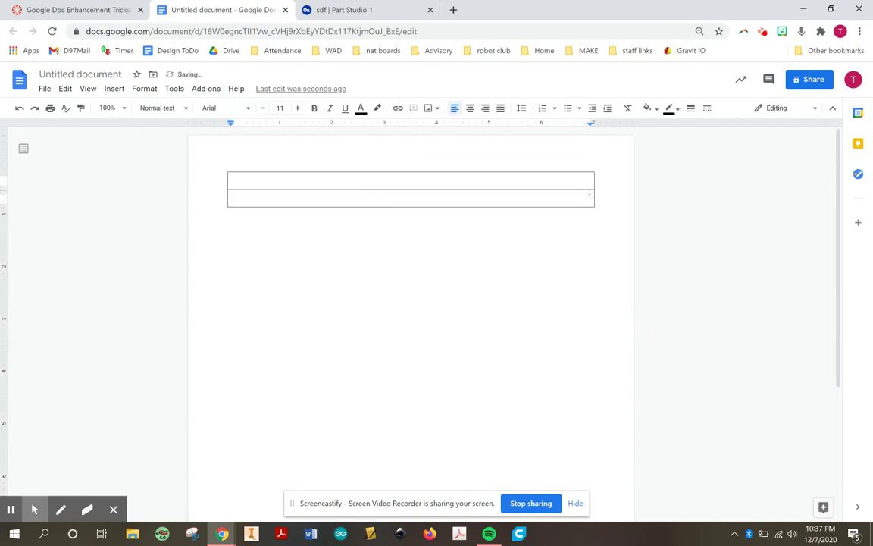
{"action": "key", "text": "ctrl+v"}
{"action": "left_click", "coordinate": [367, 179]}
Step: Type 'My Title Here' in the top cell, centre it and enlarge it to size 21
{"action": "type", "text": "My"}
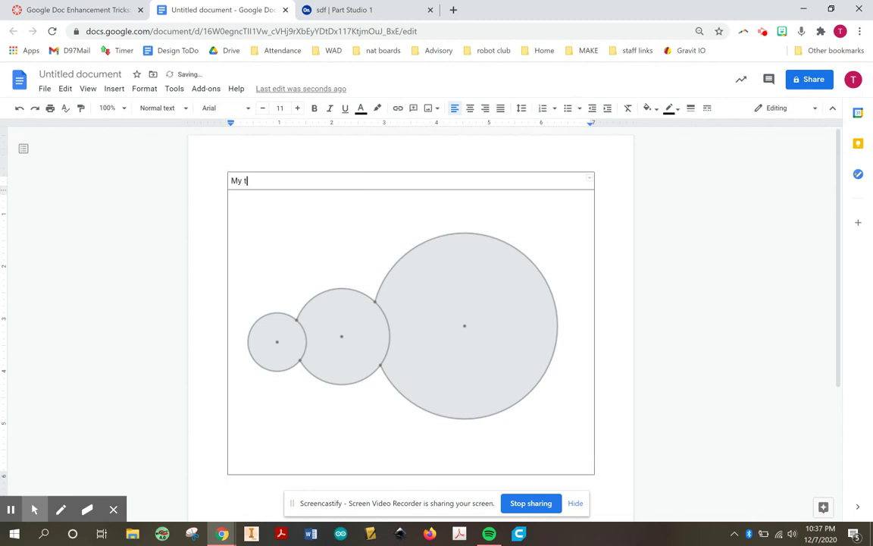
{"action": "type", "text": " Title Here"}
{"action": "left_click", "coordinate": [470, 109]}
{"action": "left_click_drag", "start_coordinate": [456, 187], "coordinate": [356, 180]}
{"action": "left_click", "coordinate": [296, 108]}
{"action": "left_click", "coordinate": [296, 108]}
{"action": "left_click", "coordinate": [296, 109]}
{"action": "left_click", "coordinate": [296, 109]}
{"action": "left_click", "coordinate": [296, 108]}
{"action": "left_click", "coordinate": [296, 109]}
{"action": "left_click", "coordinate": [525, 161]}
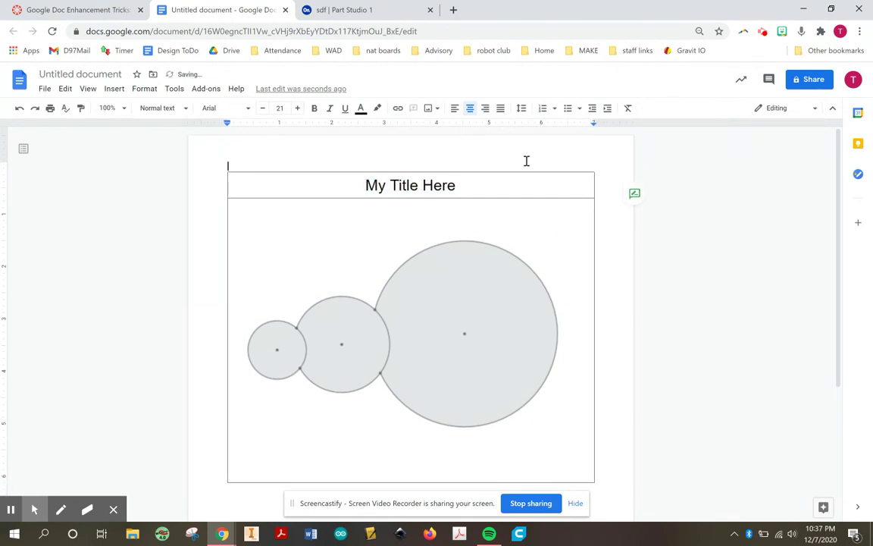
Step: Add the author's byline on a new centred line beneath the title
{"action": "left_click", "coordinate": [486, 188]}
{"action": "key", "text": "Return"}
{"action": "type", "text": "by: MR. W"}
{"action": "key", "text": "BackSpace"}
{"action": "key", "text": "BackSpace"}
{"action": "key", "text": "BackSpace"}
{"action": "key", "text": "BackSpace"}
{"action": "type", "text": "r. Walsh"}
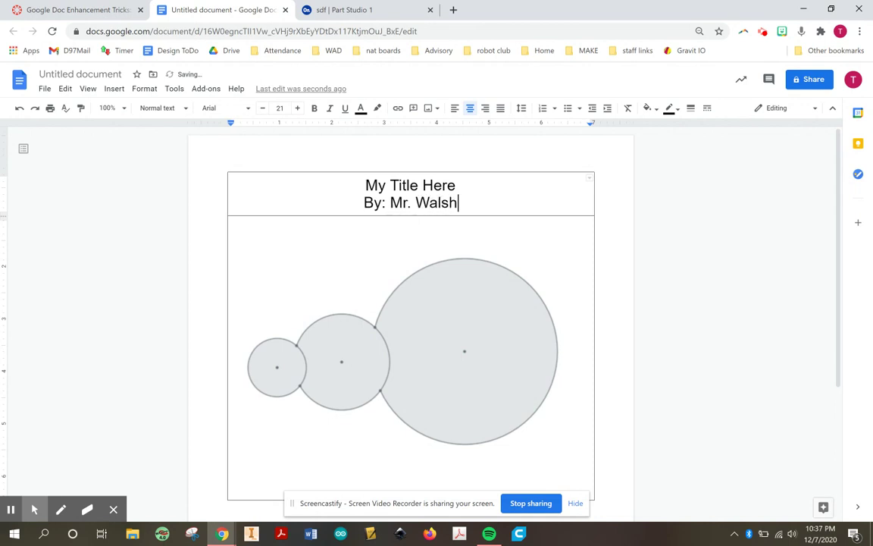
{"action": "scroll", "coordinate": [434, 297], "scroll_direction": "down", "scroll_amount": 1}
{"action": "scroll", "coordinate": [262, 220], "scroll_direction": "up", "scroll_amount": 1}
{"action": "left_click", "coordinate": [45, 88]}
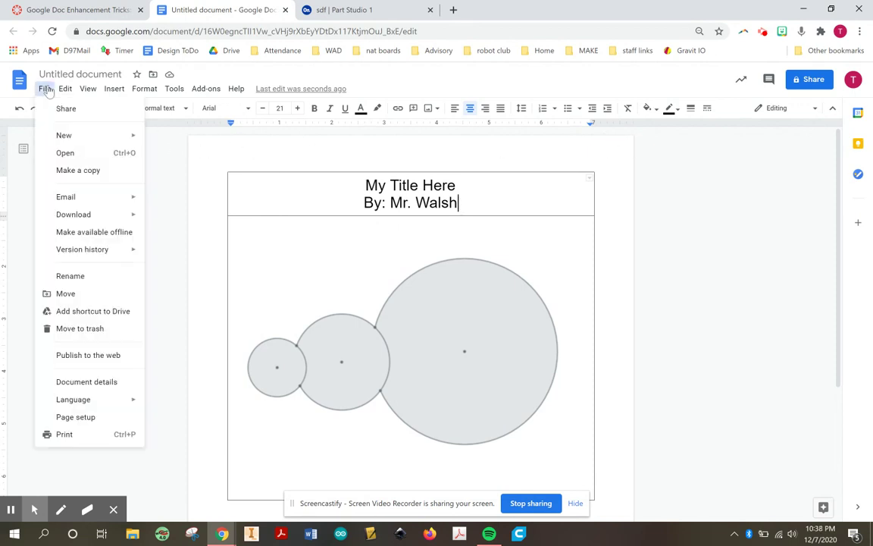
Step: Set the page colour to blue in Page setup
{"action": "left_click", "coordinate": [76, 416]}
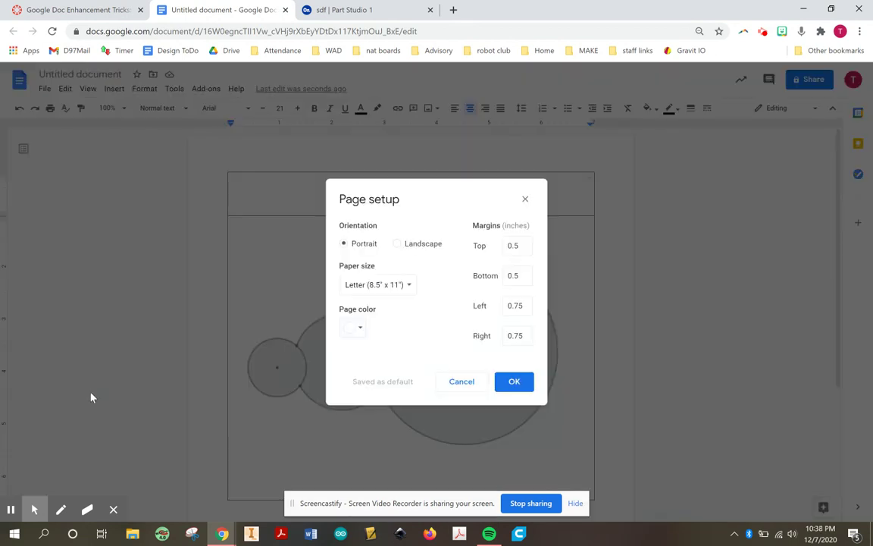
{"action": "left_click", "coordinate": [358, 330]}
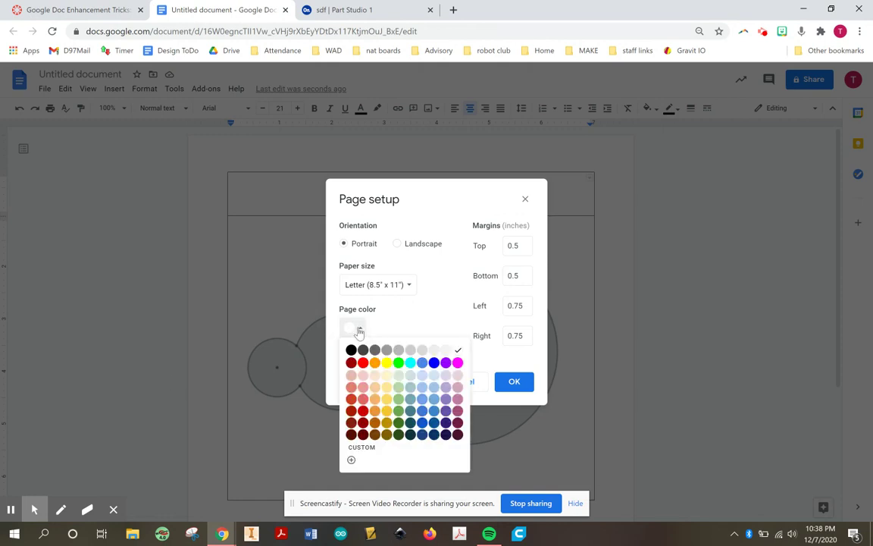
{"action": "left_click", "coordinate": [434, 362]}
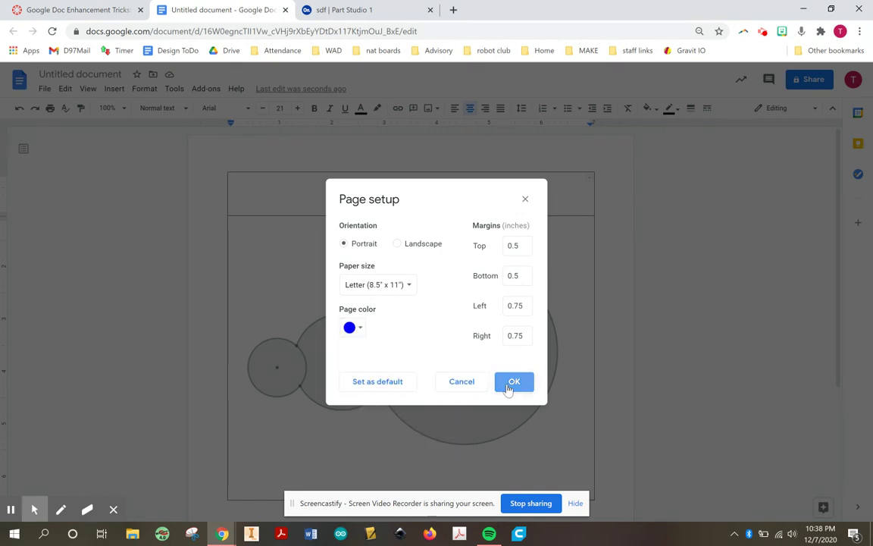
{"action": "left_click", "coordinate": [512, 382]}
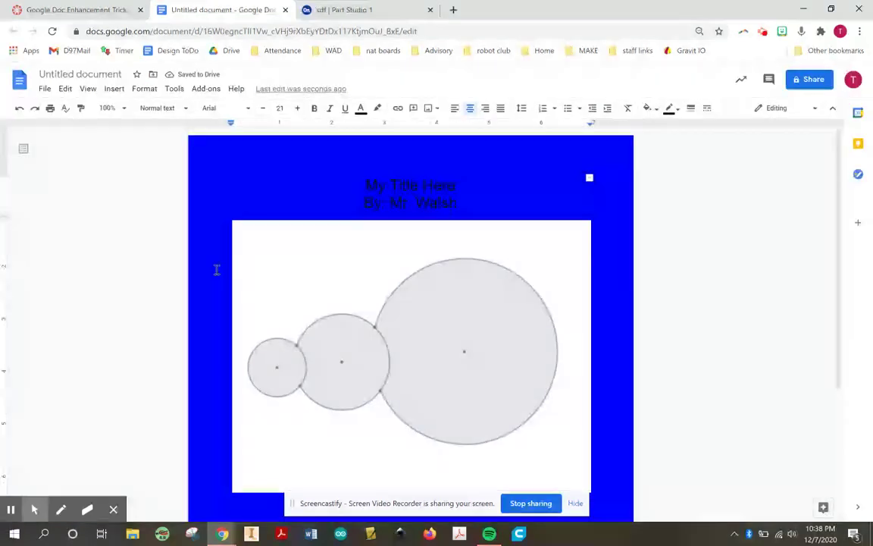
{"action": "left_click", "coordinate": [269, 278]}
{"action": "left_click", "coordinate": [303, 189]}
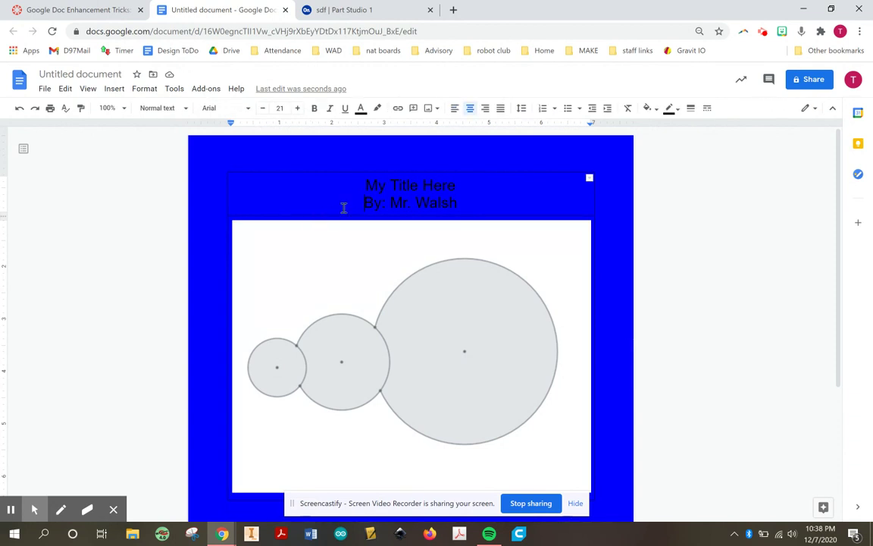
Step: Give the table's title row a yellow background fill
{"action": "left_click_drag", "start_coordinate": [303, 183], "coordinate": [498, 188]}
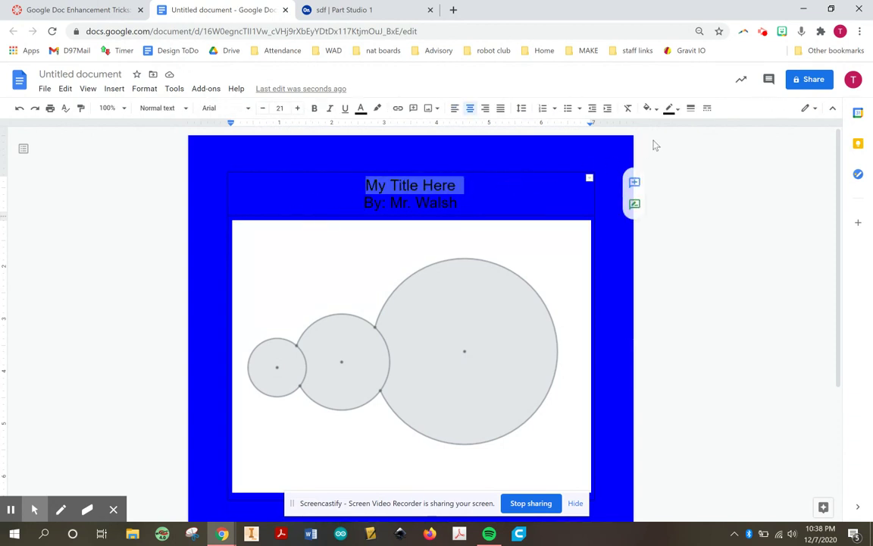
{"action": "left_click", "coordinate": [657, 112]}
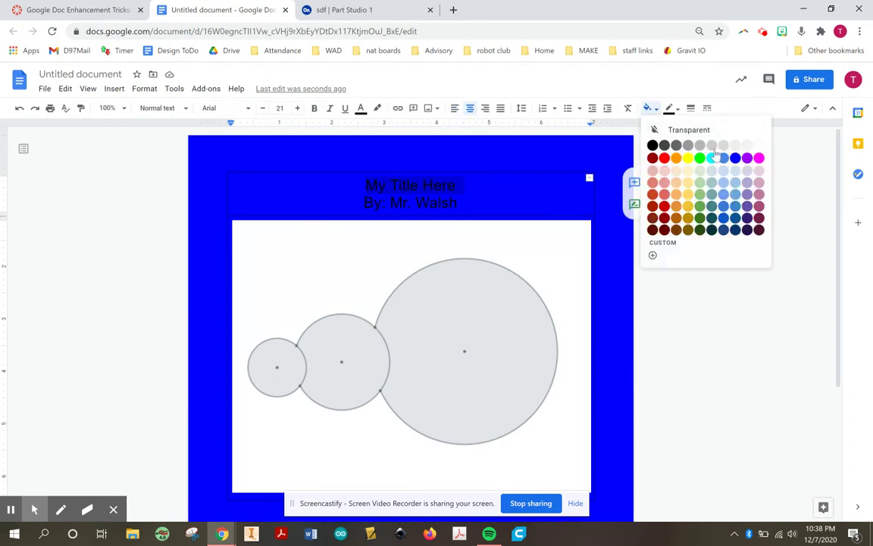
{"action": "left_click", "coordinate": [688, 166]}
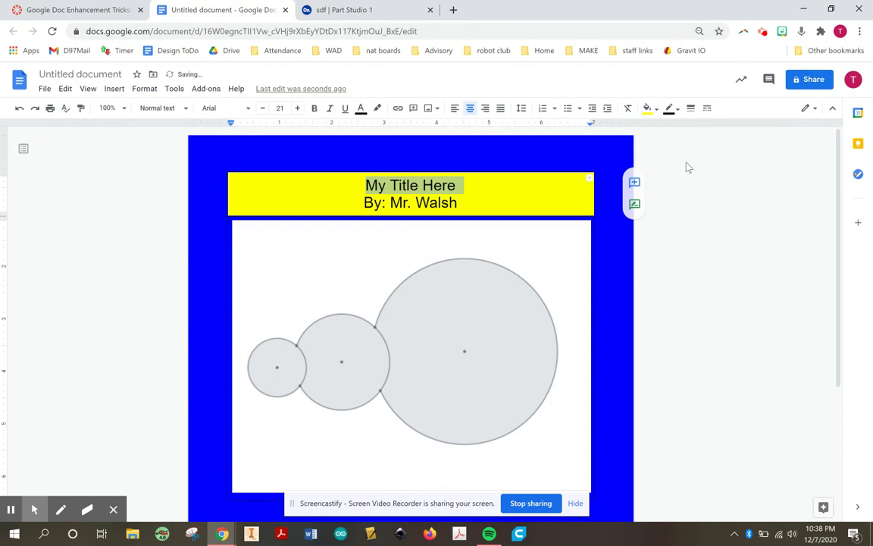
{"action": "left_click", "coordinate": [565, 258]}
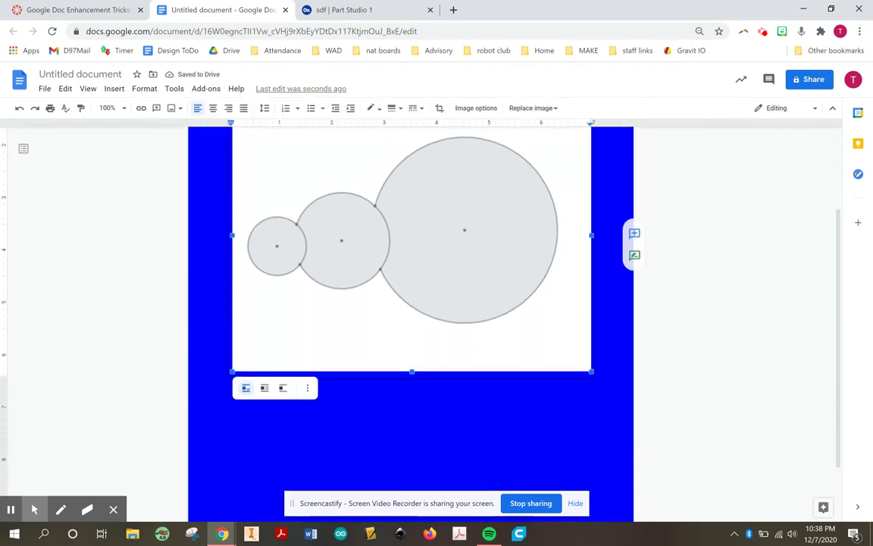